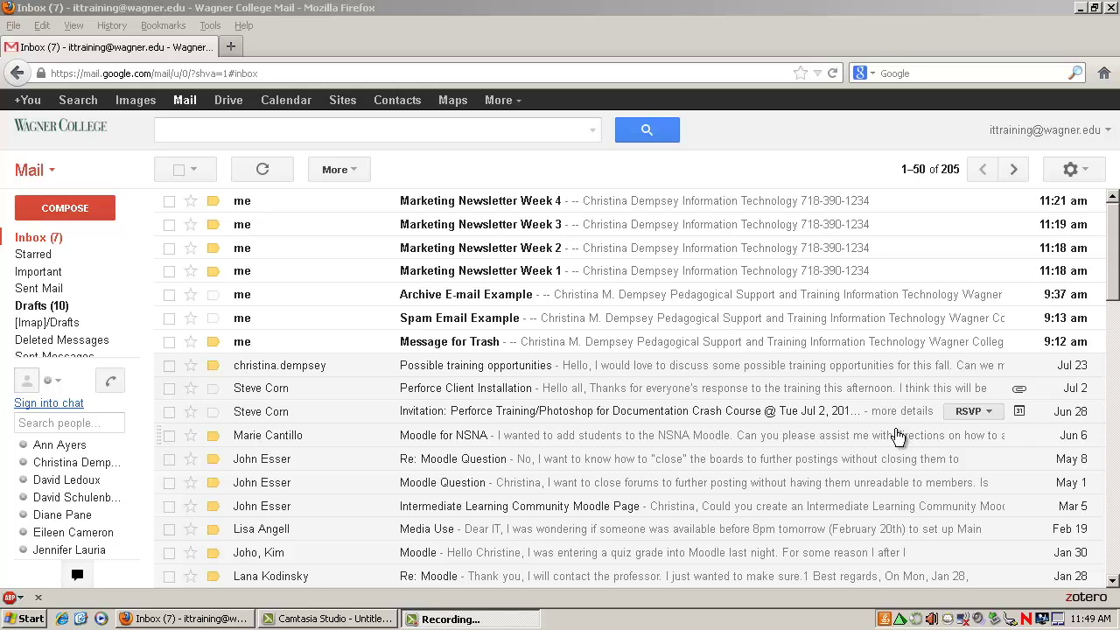
Create a new label named Marketing Newsletters for the Marketing Newsletter Week 1 message and reload the inbox.
left_click(168, 272)
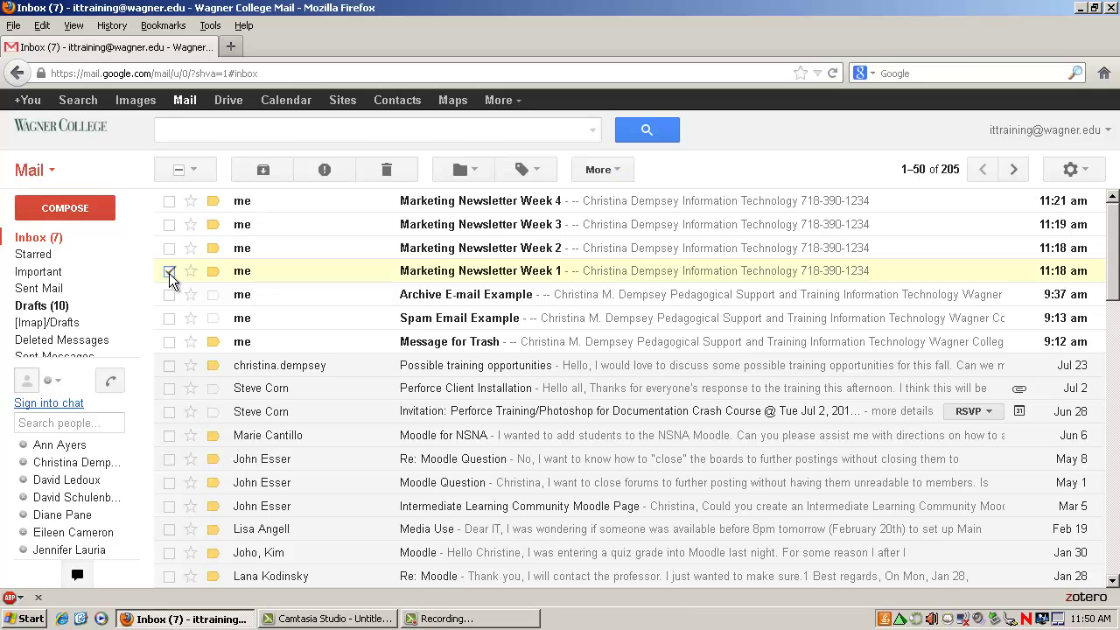
left_click(541, 171)
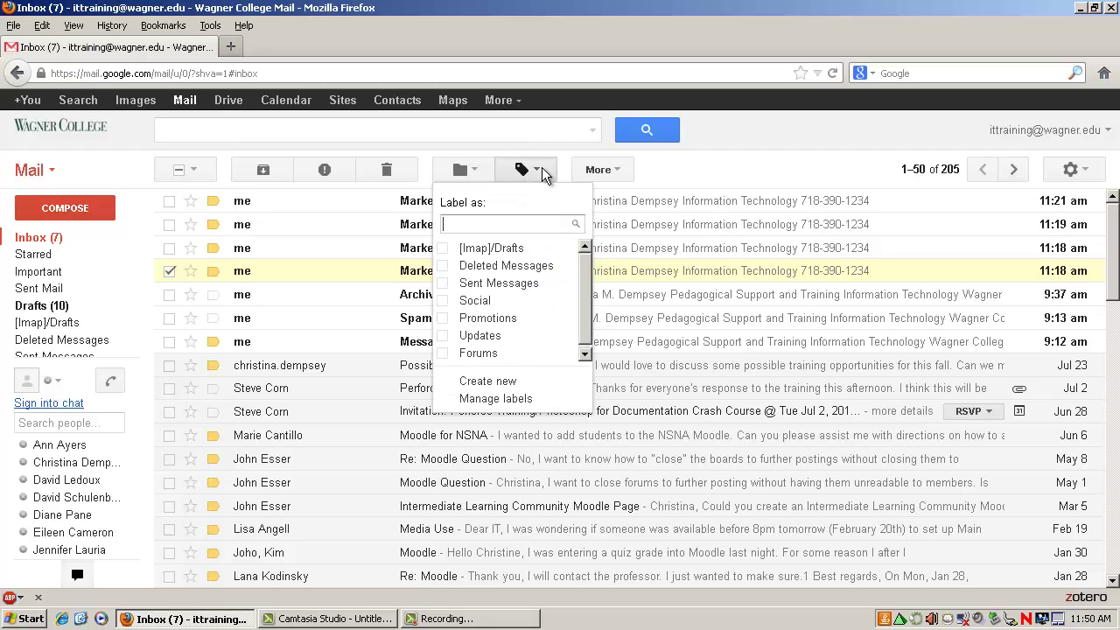
left_click(522, 379)
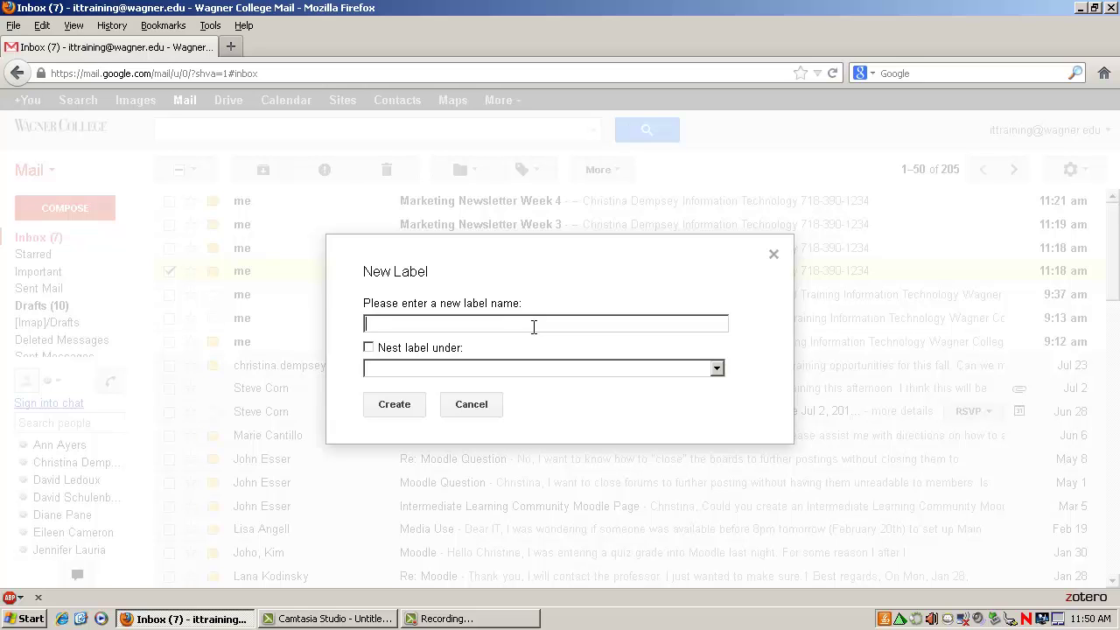
type("Marketing Newsletters")
left_click(407, 404)
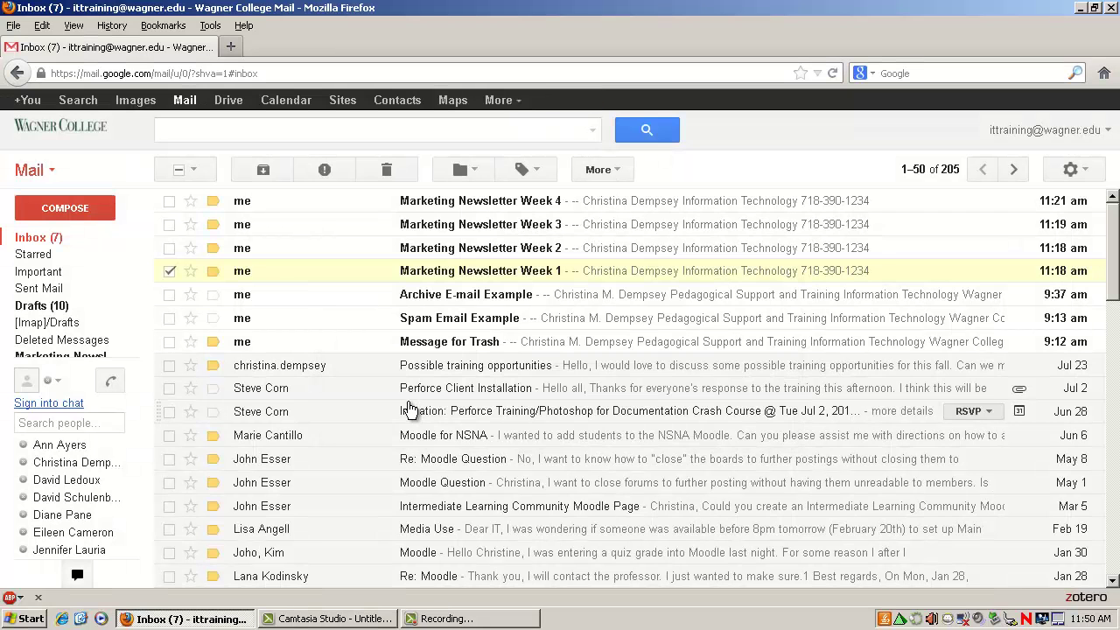
left_click(833, 73)
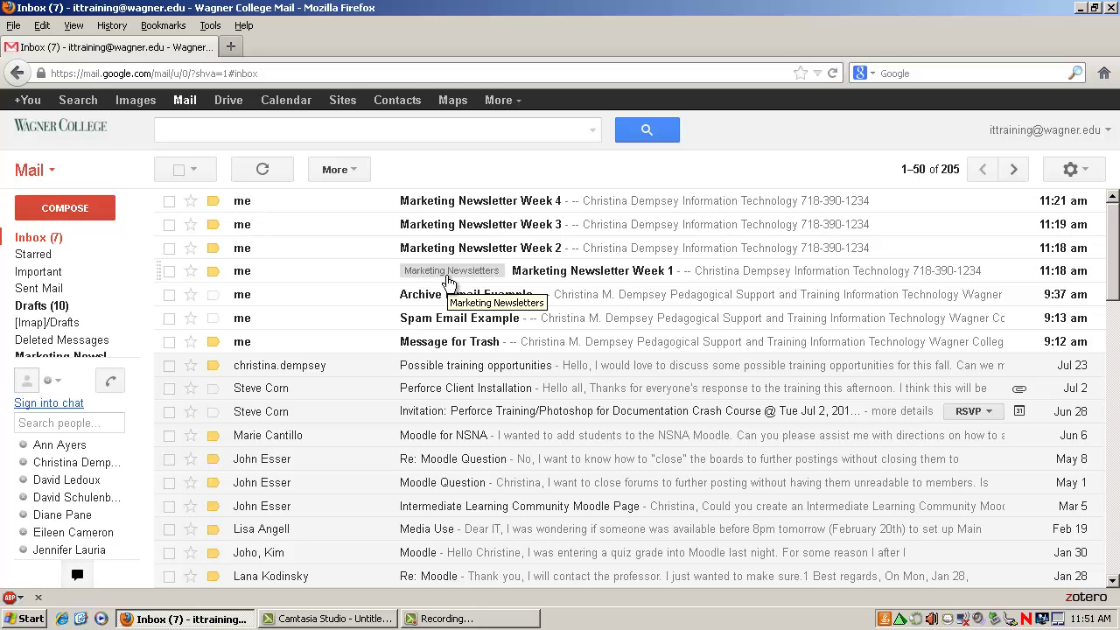
Apply the Marketing Newsletters label to the Marketing Newsletter Week 2 and Week 3 messages, and deselect both messages.
left_click(169, 249)
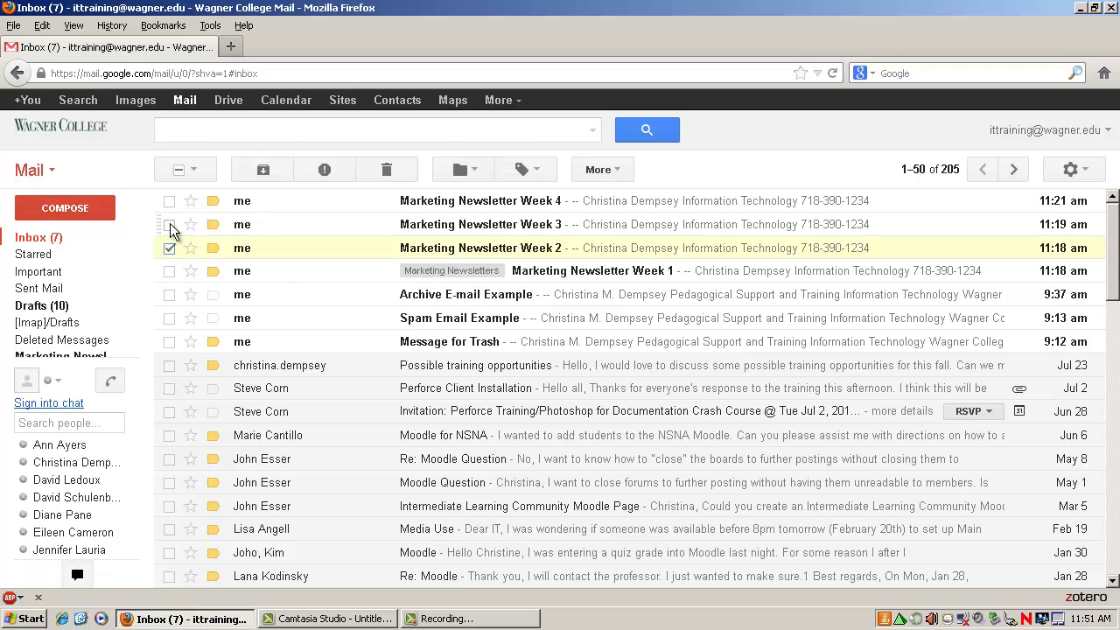
left_click(169, 224)
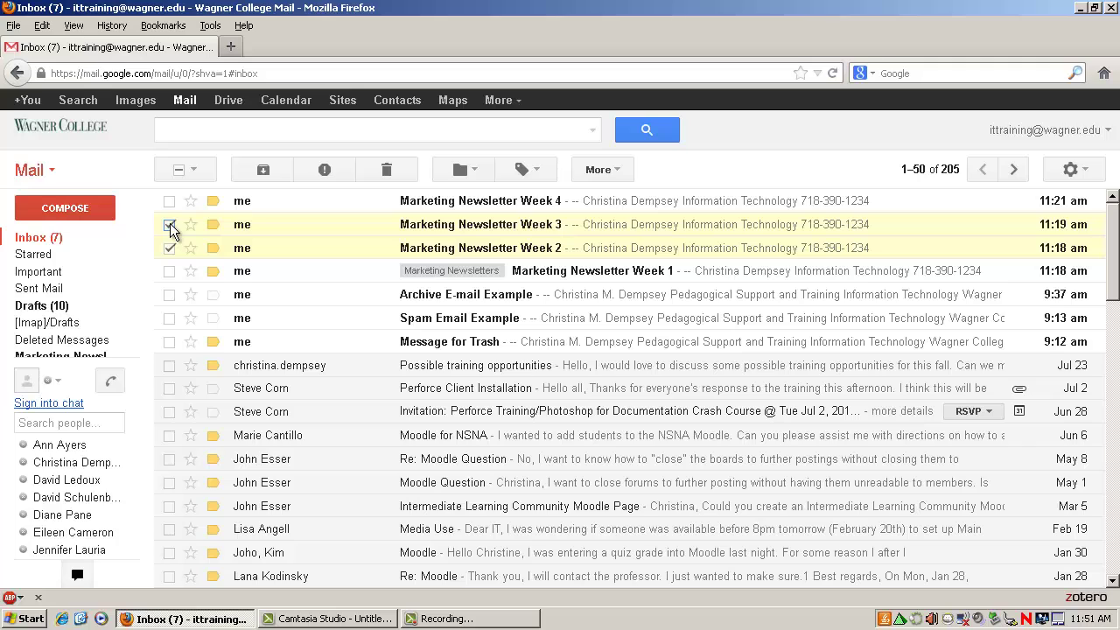
left_click(519, 169)
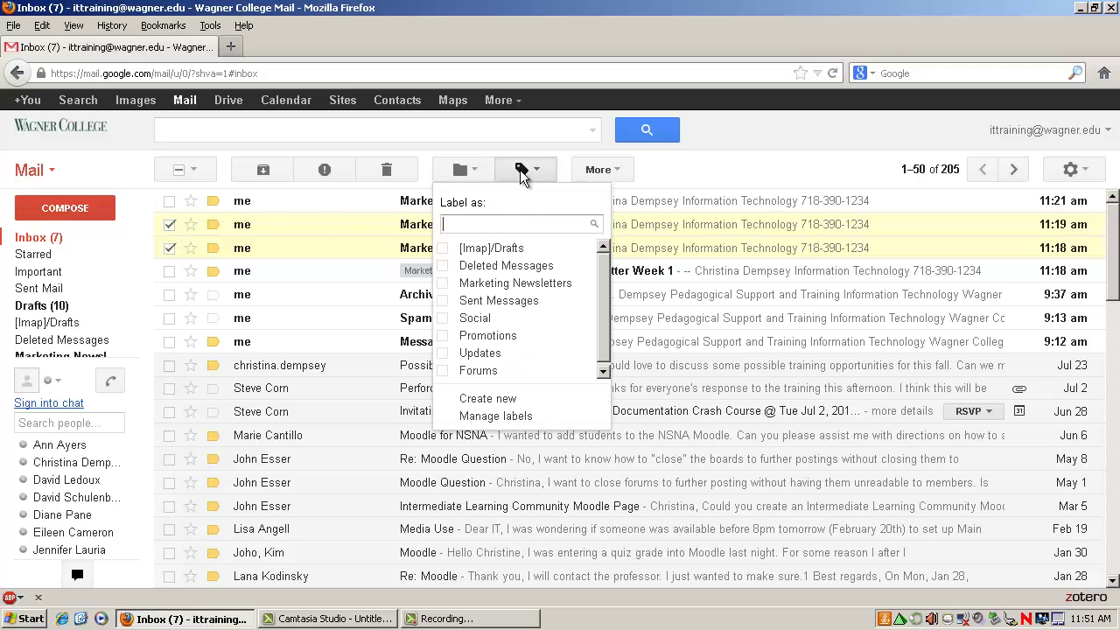
left_click(500, 285)
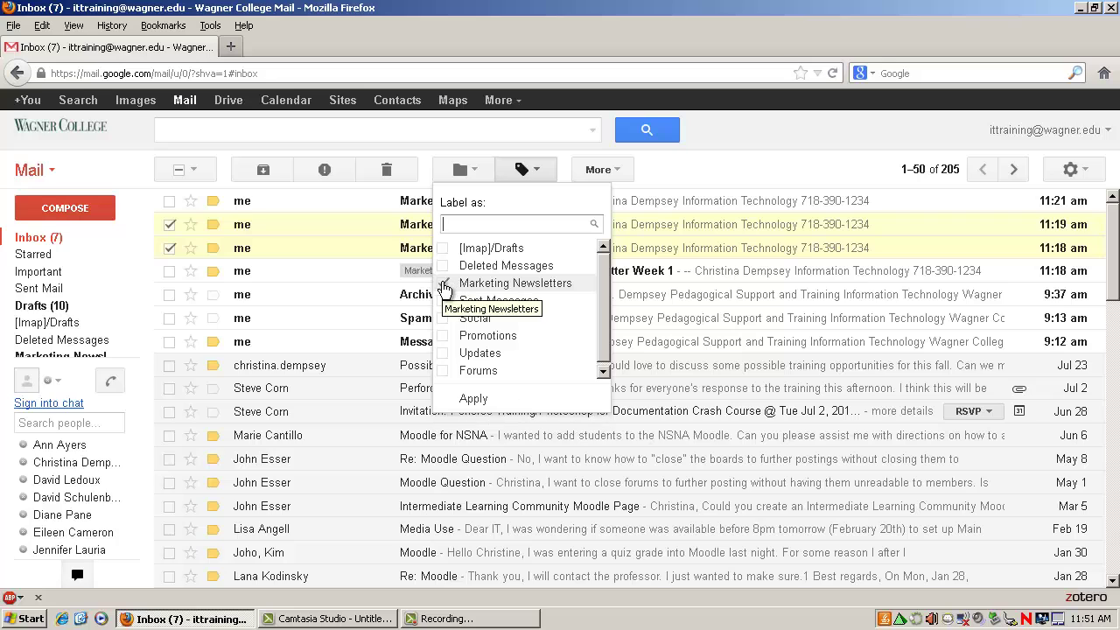
left_click(487, 396)
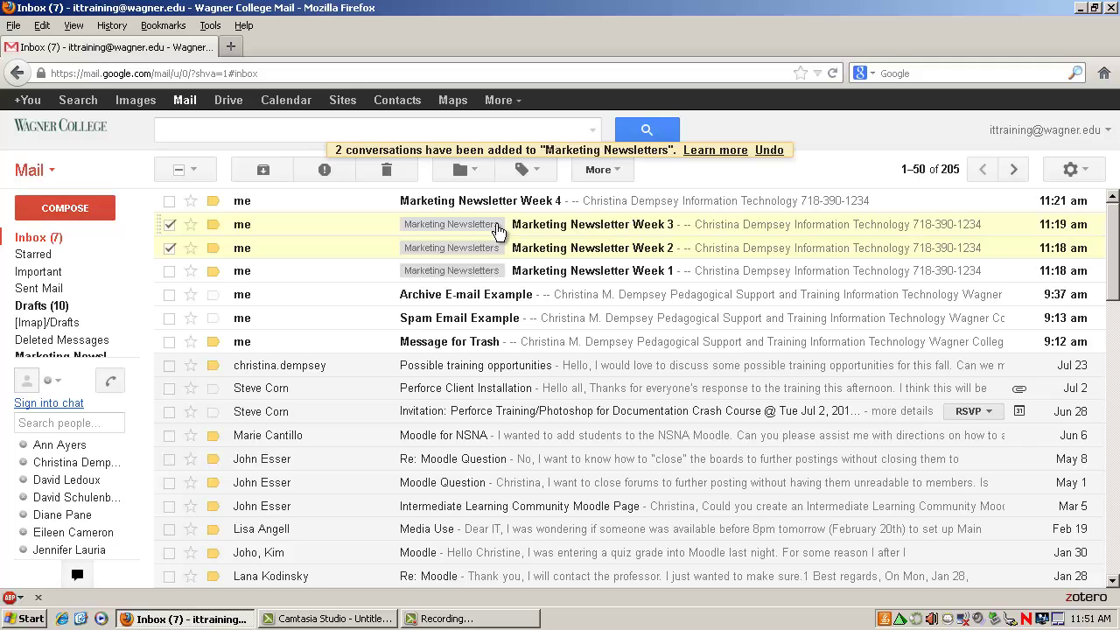
left_click(170, 225)
left_click(169, 249)
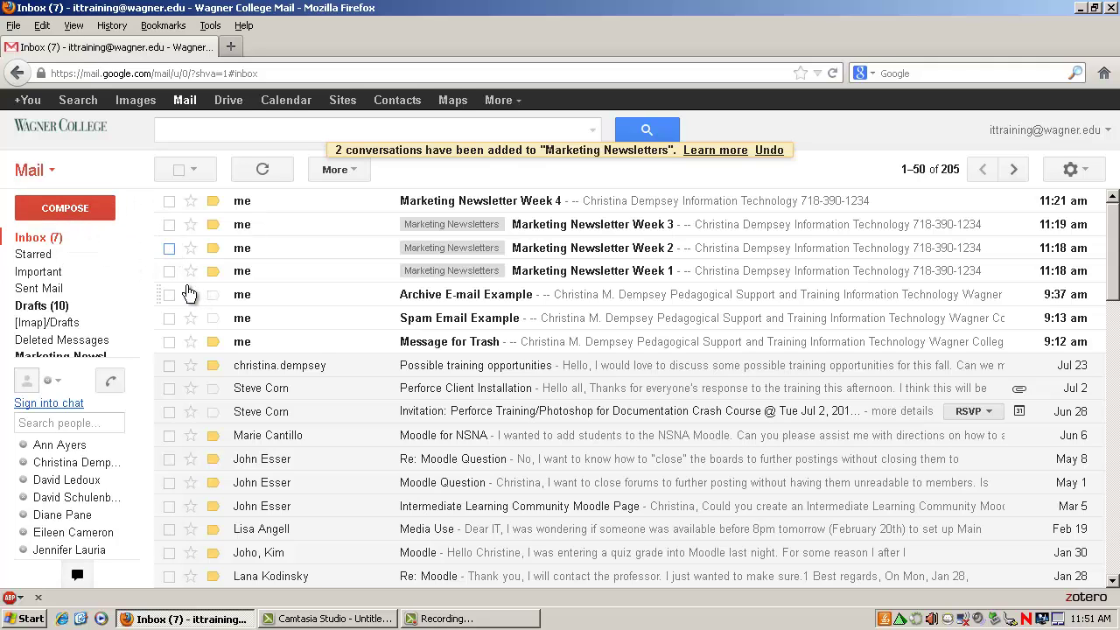
View the messages filed under the Marketing Newsletters label and return to the inbox.
mouse_move(95, 257)
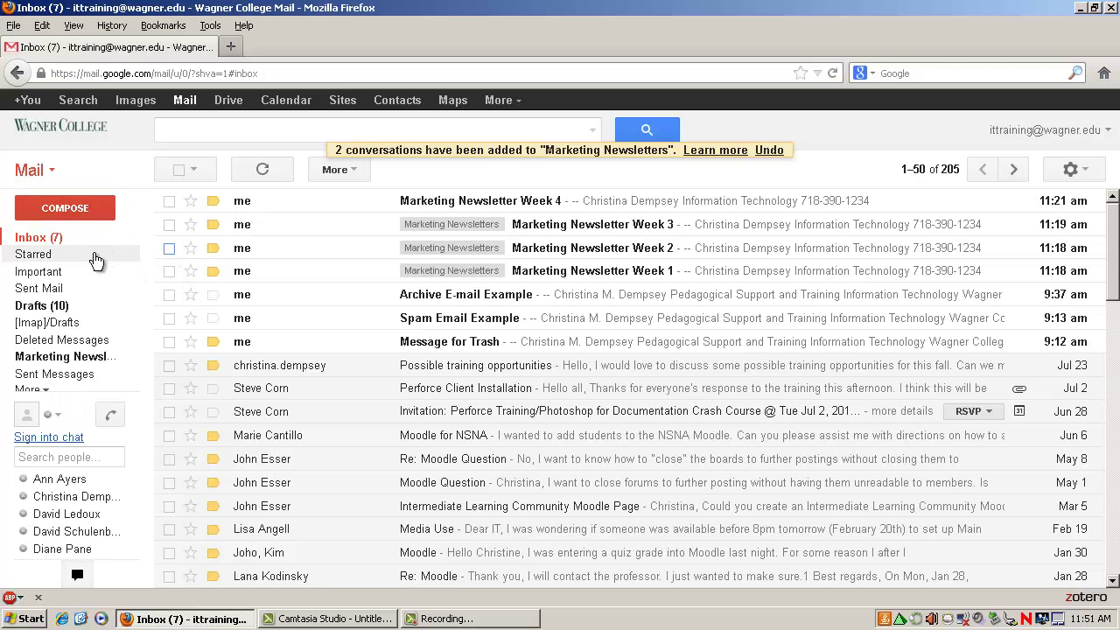
left_click(80, 357)
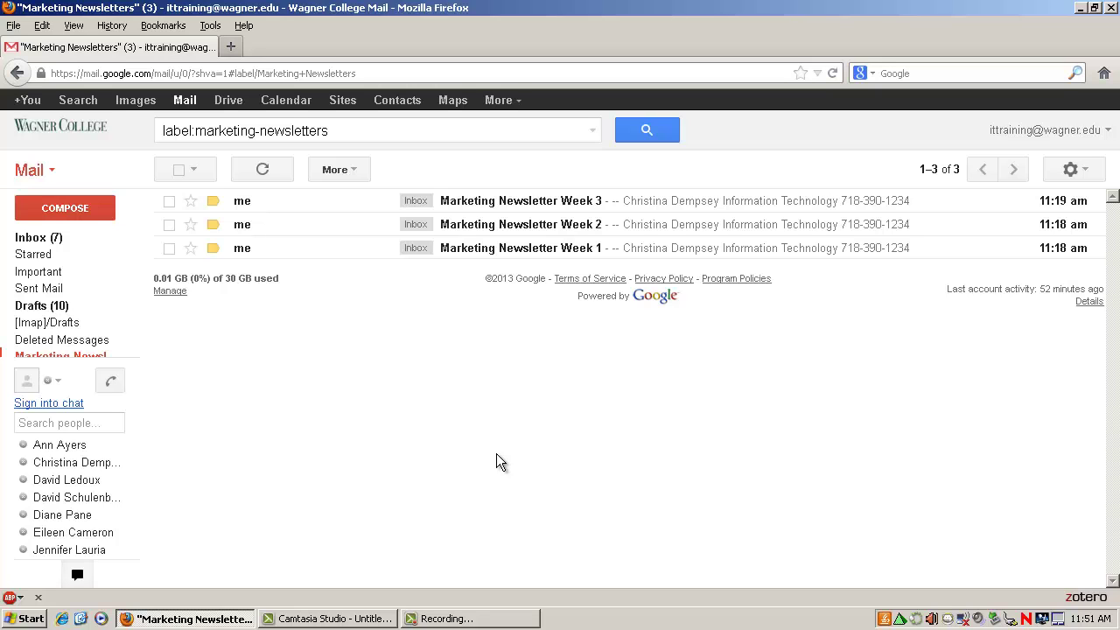
left_click(61, 235)
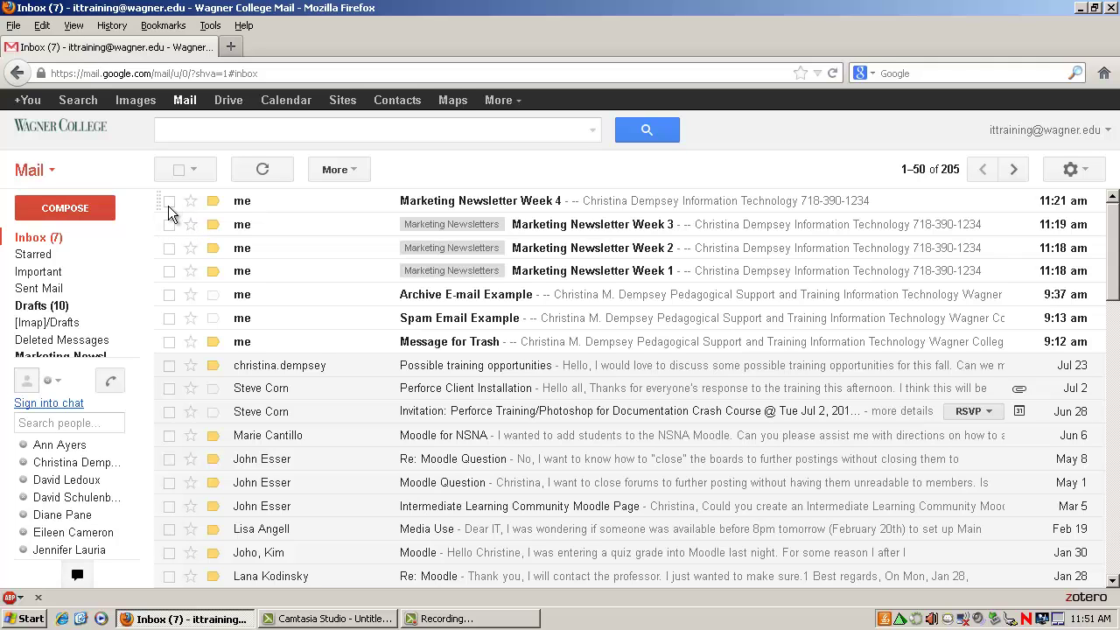
Label the Marketing Newsletter Week 4 message with a new label, Most Interesting Marketing Newsletters, nested under Marketing Newsletters, and deselect the message.
left_click(169, 202)
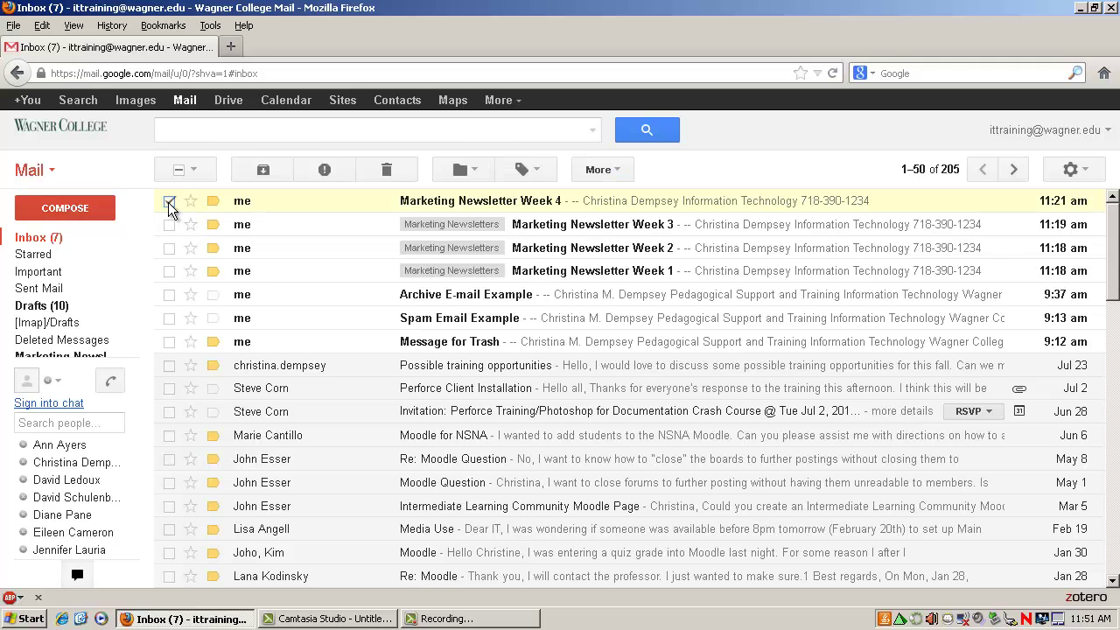
left_click(524, 166)
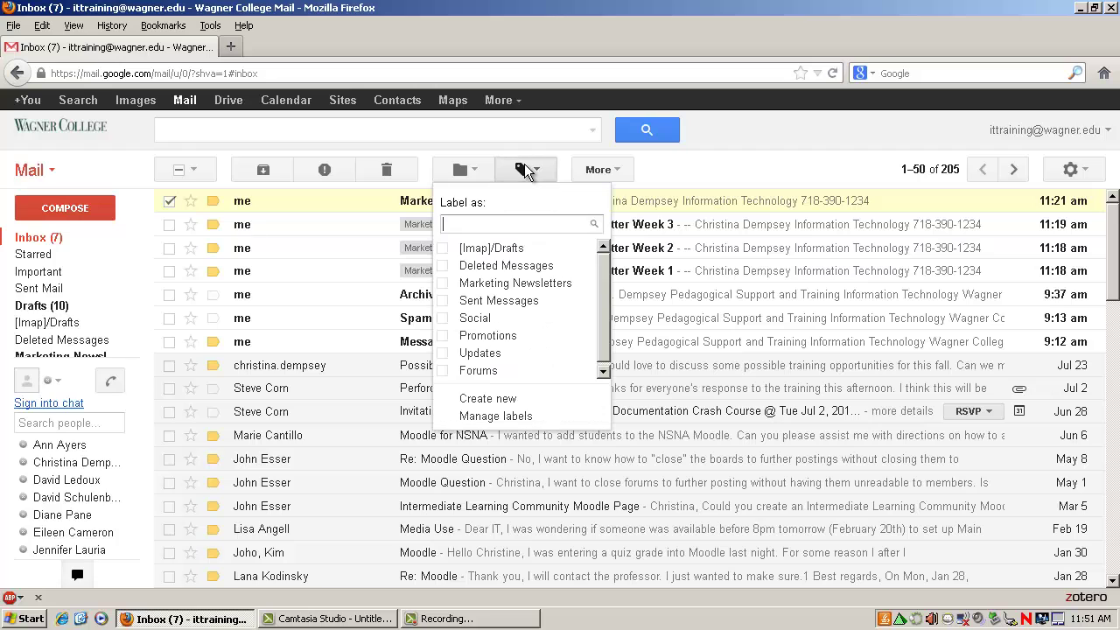
left_click(523, 399)
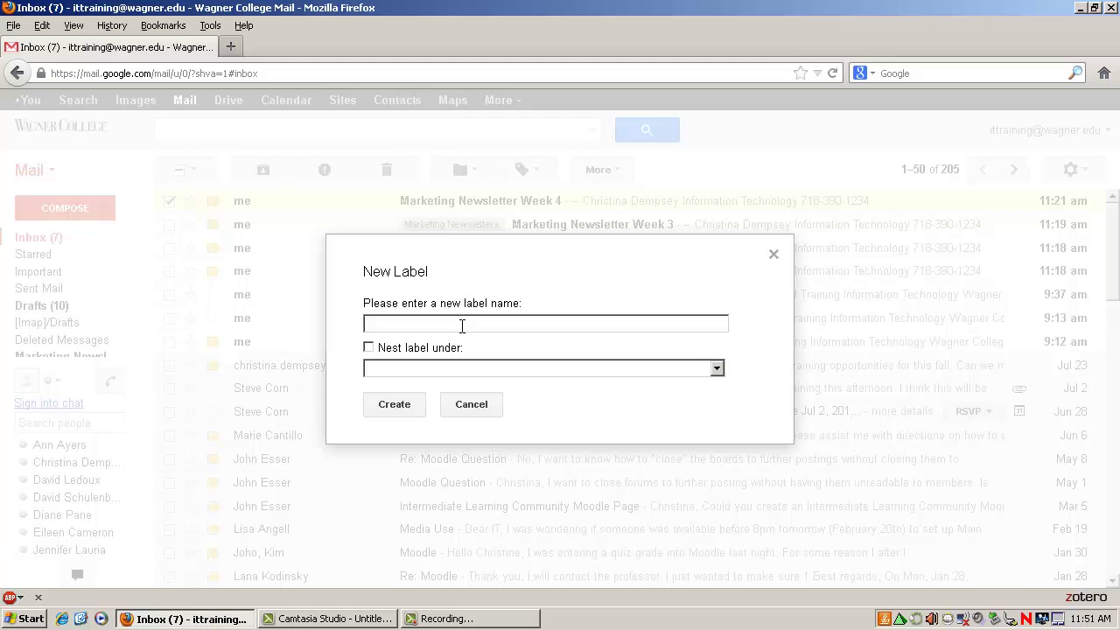
left_click(424, 351)
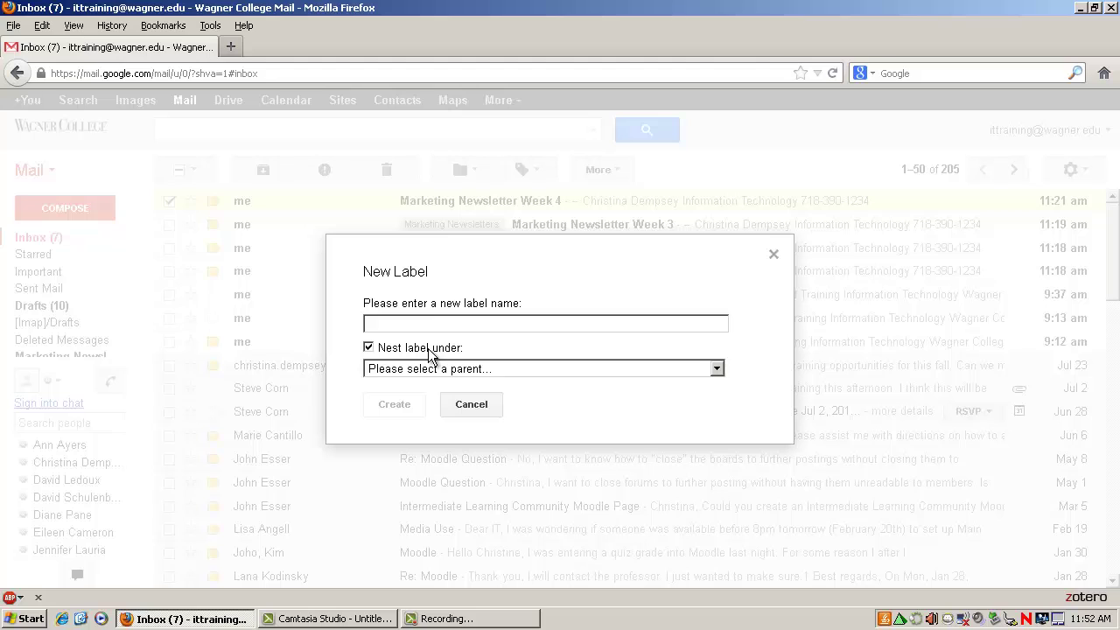
left_click(505, 370)
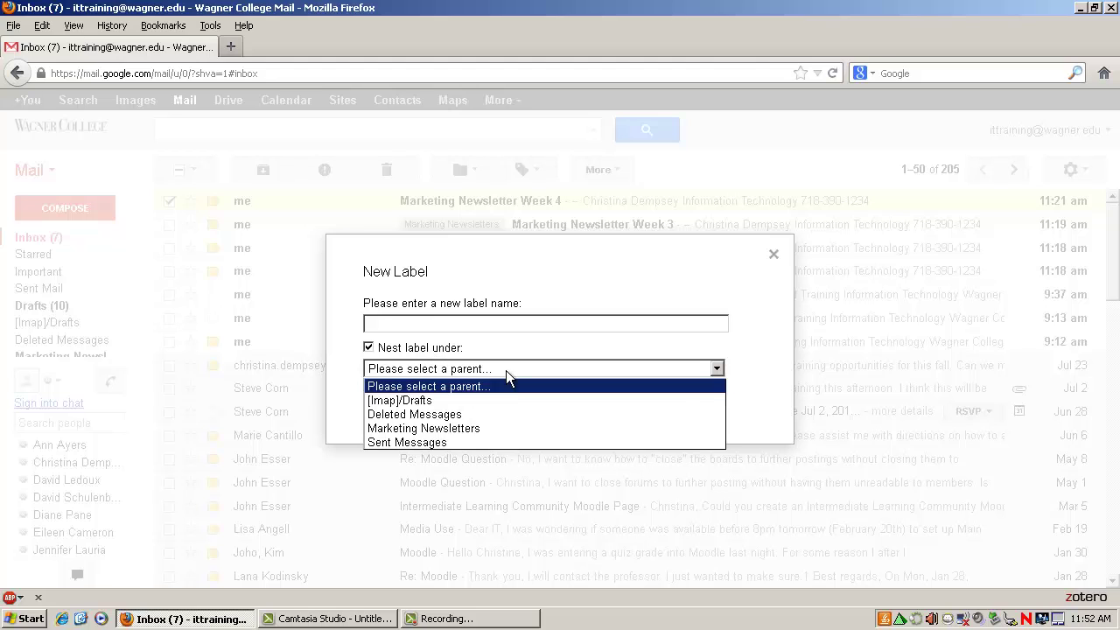
left_click(505, 427)
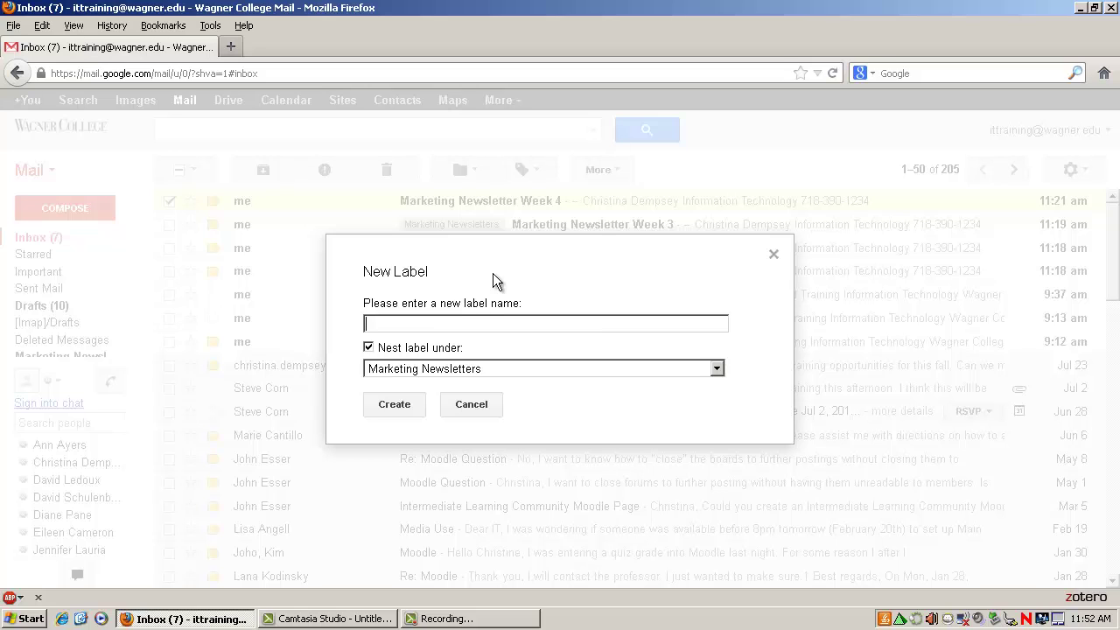
type("Most Interesting Marketing News")
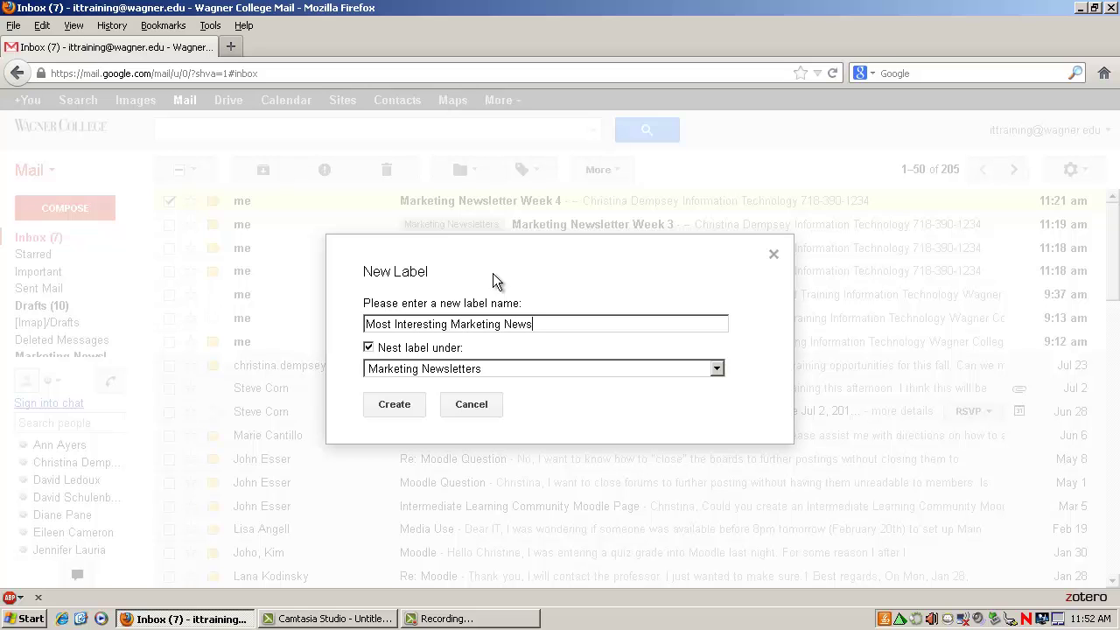
type("letters")
left_click(397, 404)
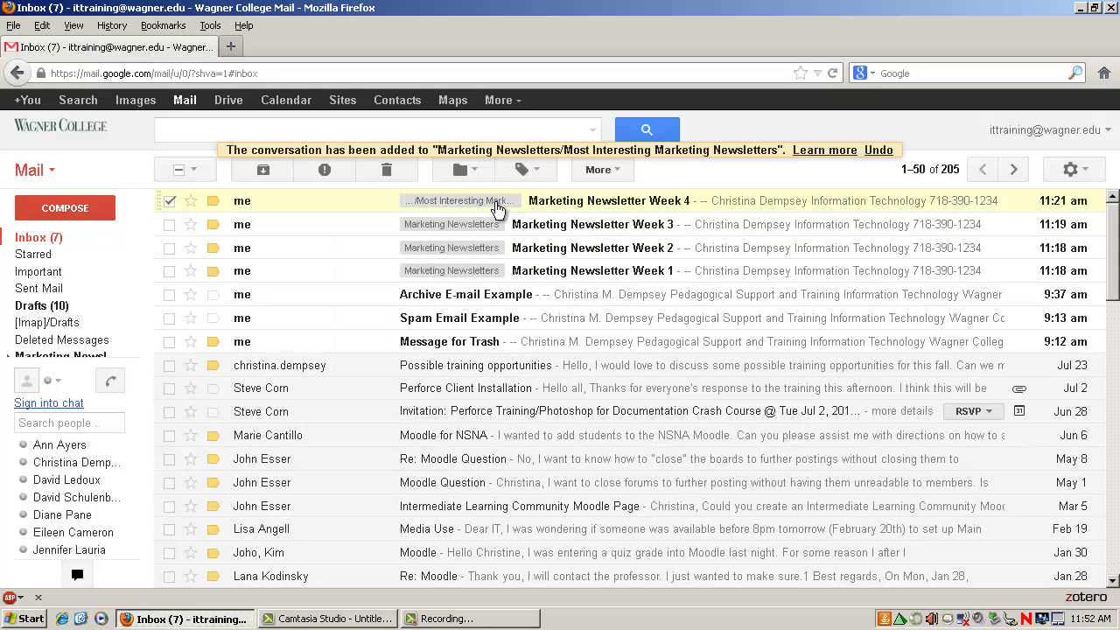
left_click(168, 202)
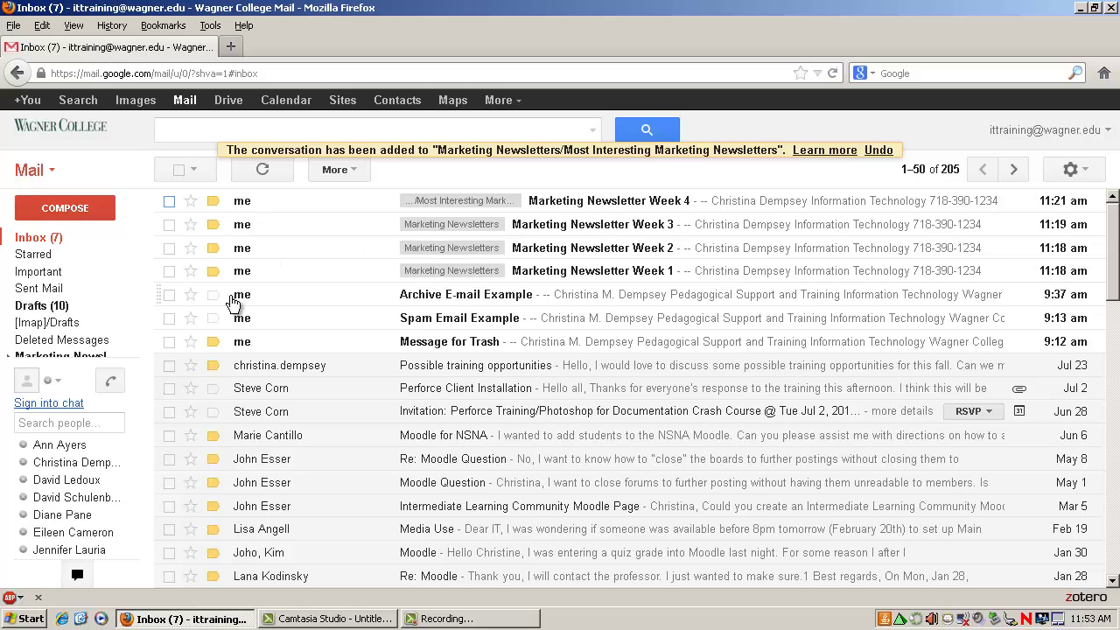
Add a new label named Work Related Content to the Marketing Newsletter Week 1 and Week 2 messages.
left_click(169, 271)
left_click(168, 249)
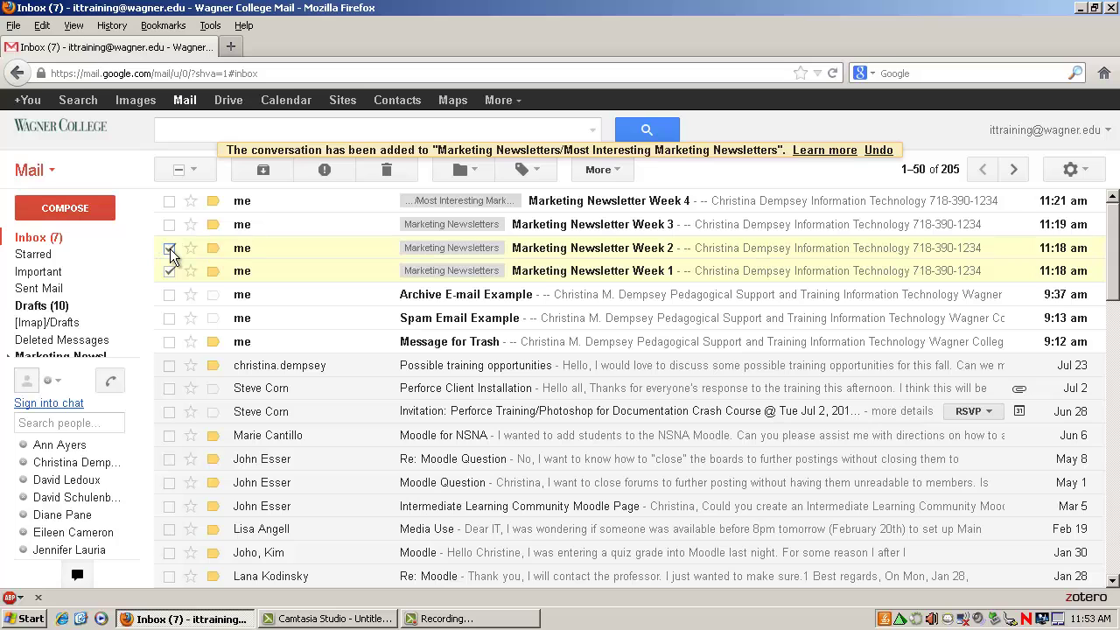
left_click(523, 169)
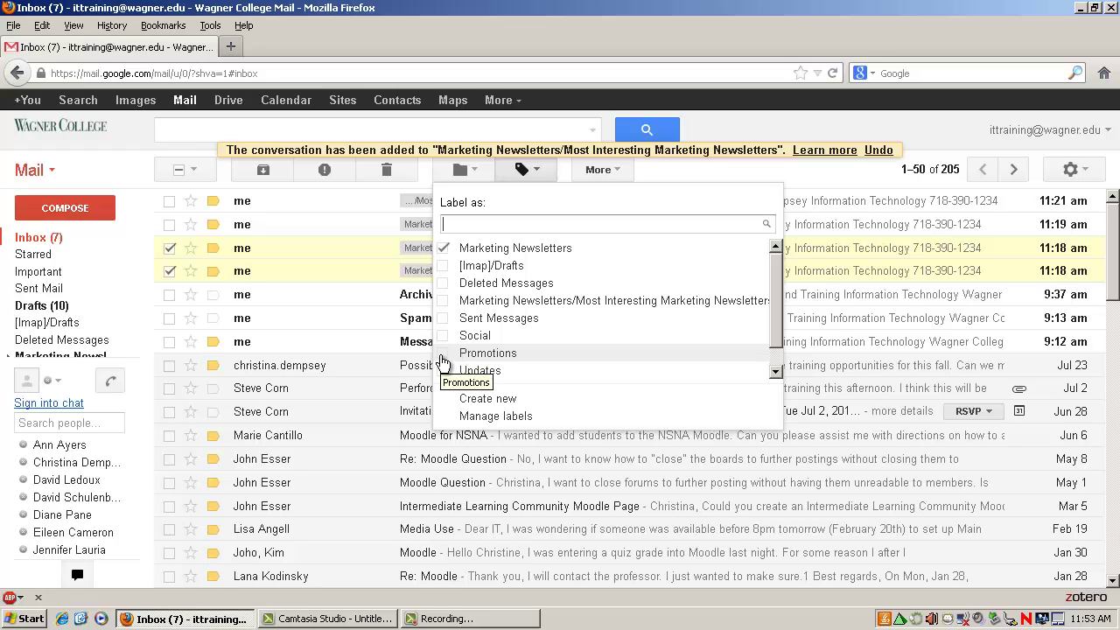
left_click(492, 398)
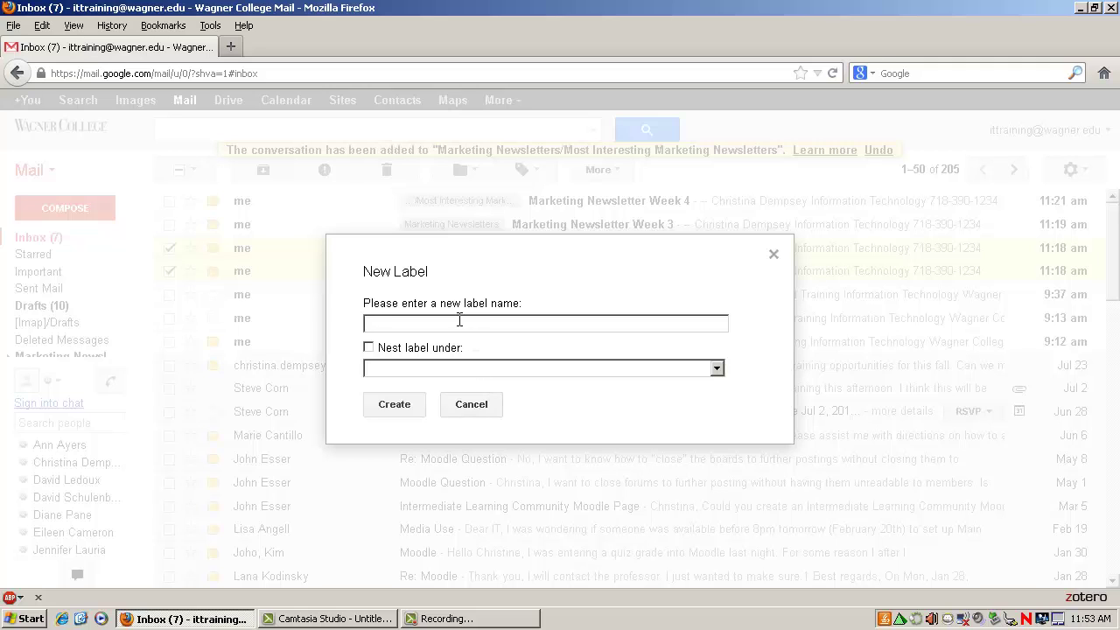
type("Work Relat")
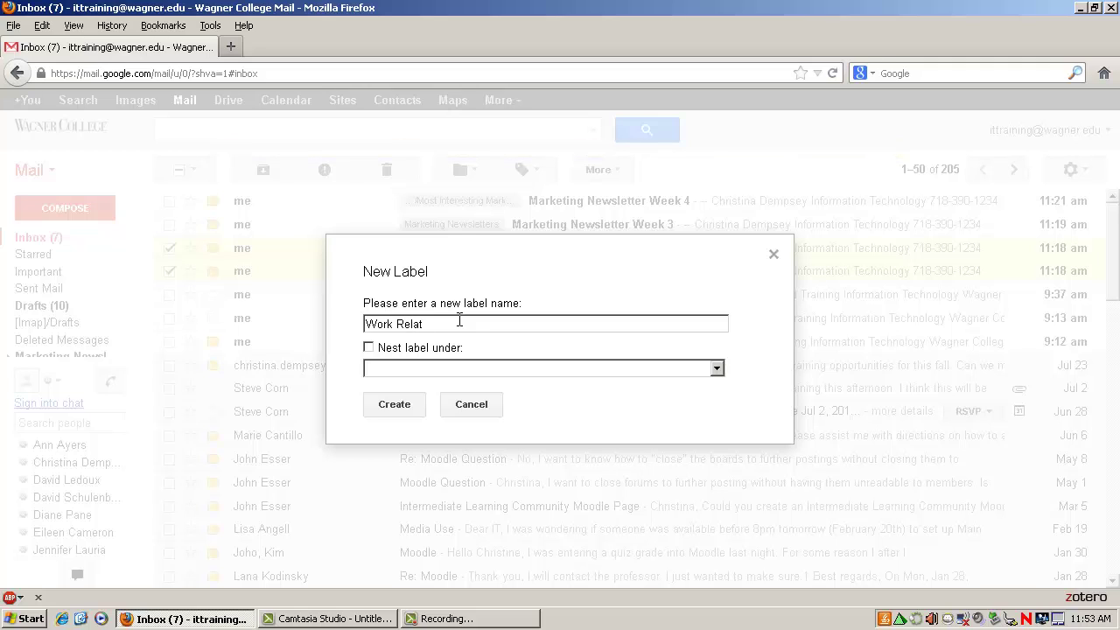
type("ed Content")
left_click(392, 404)
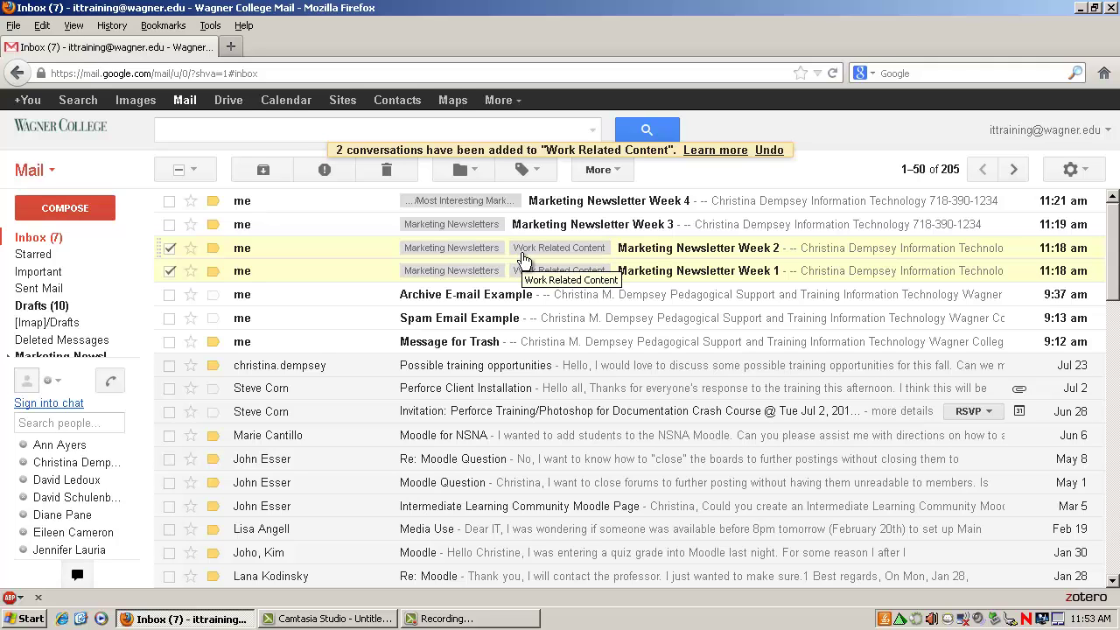
View the messages under the Work Related Content label and those under the Marketing Newsletters label.
mouse_move(30, 309)
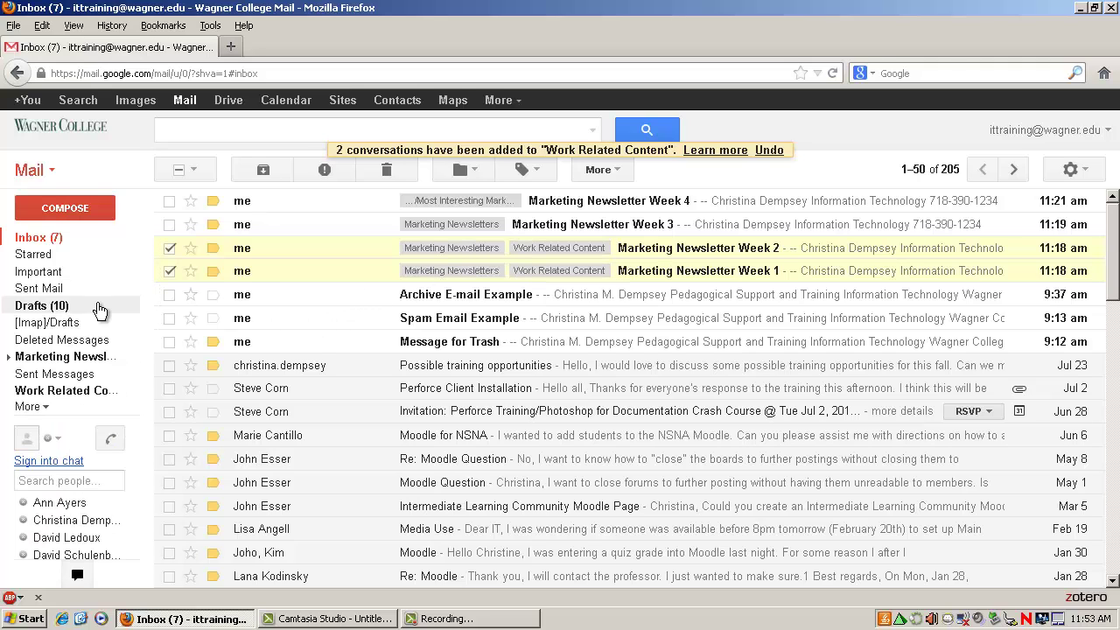
left_click(72, 395)
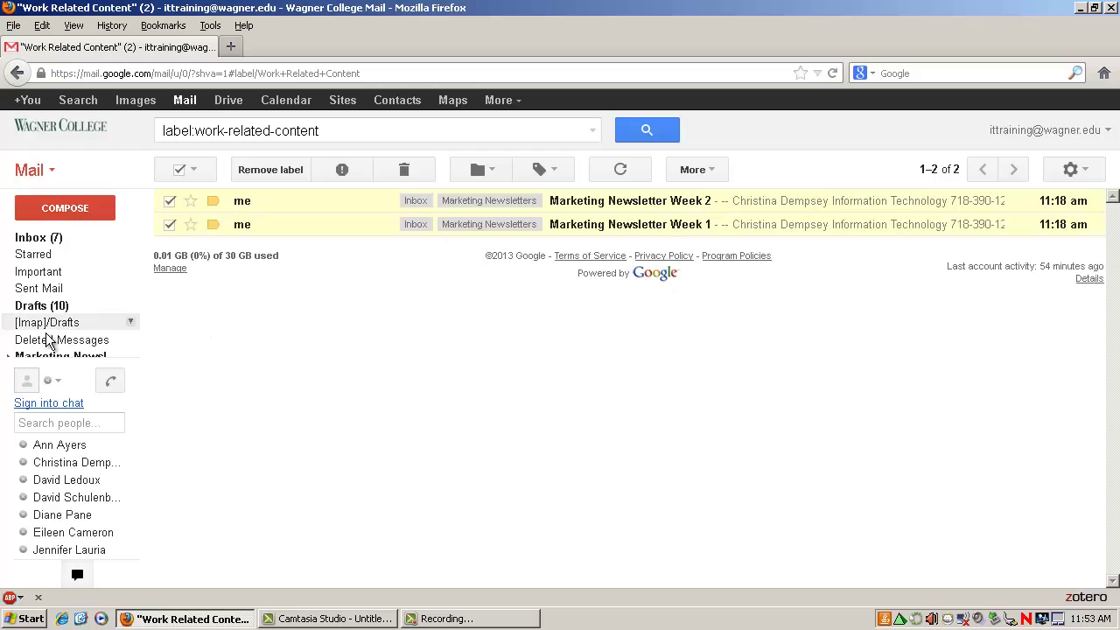
mouse_move(20, 357)
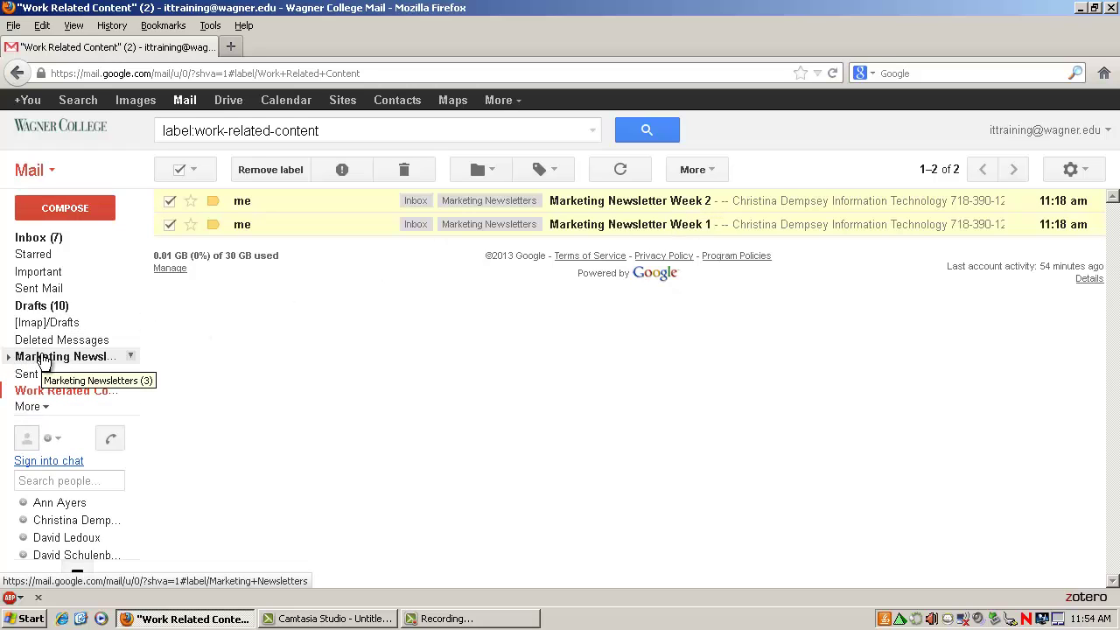
left_click(44, 359)
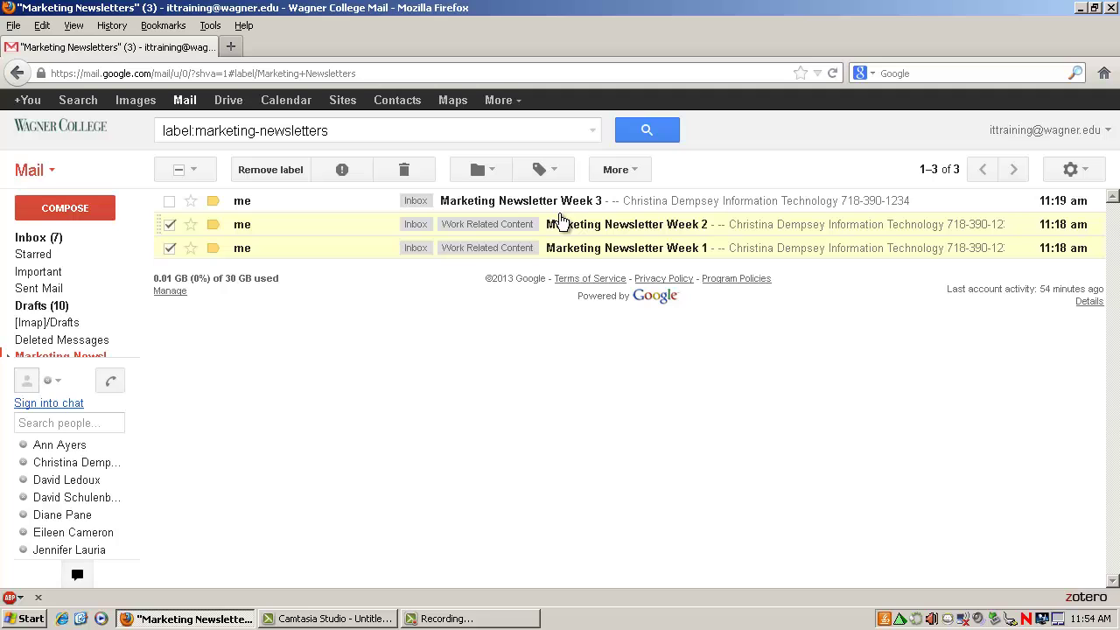
Set the label color of Marketing Newsletters and its sublabels to red.
mouse_move(103, 355)
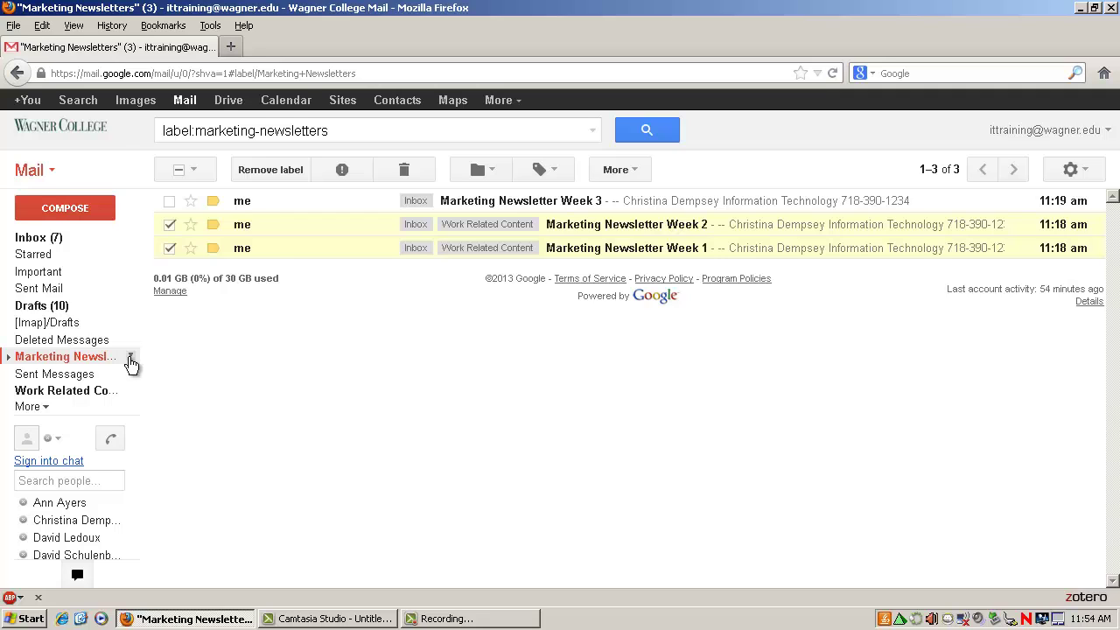
left_click(131, 360)
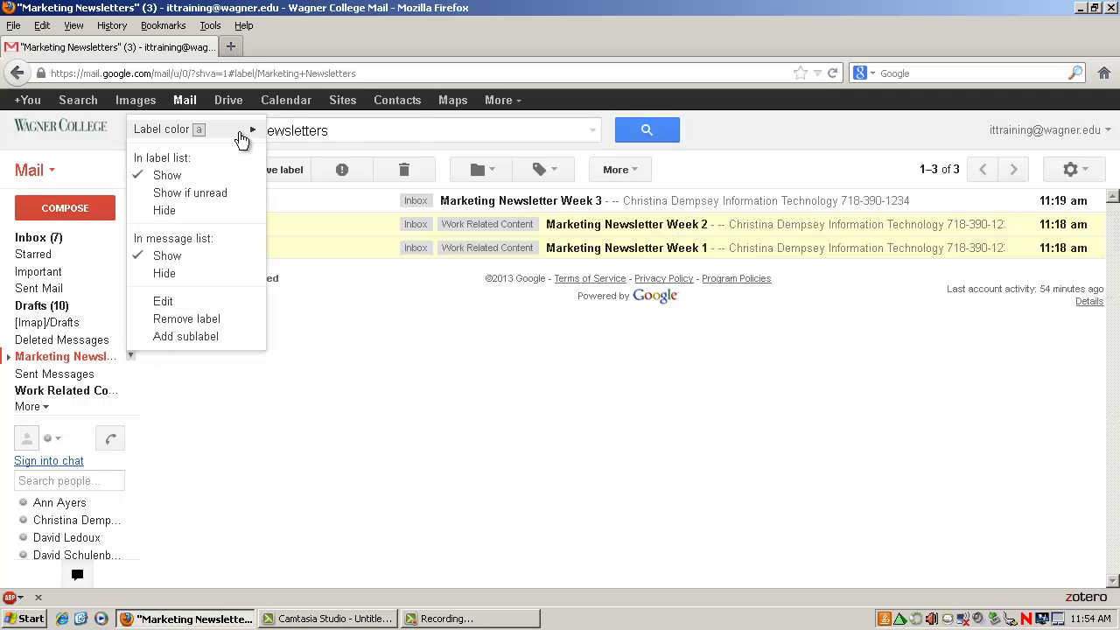
mouse_move(241, 140)
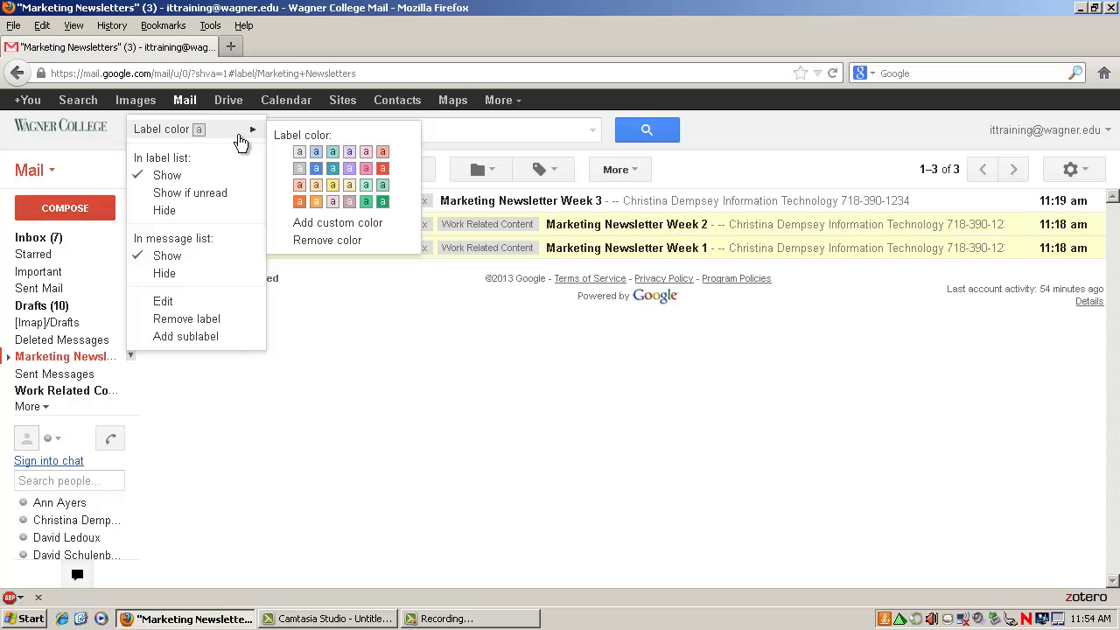
left_click(383, 170)
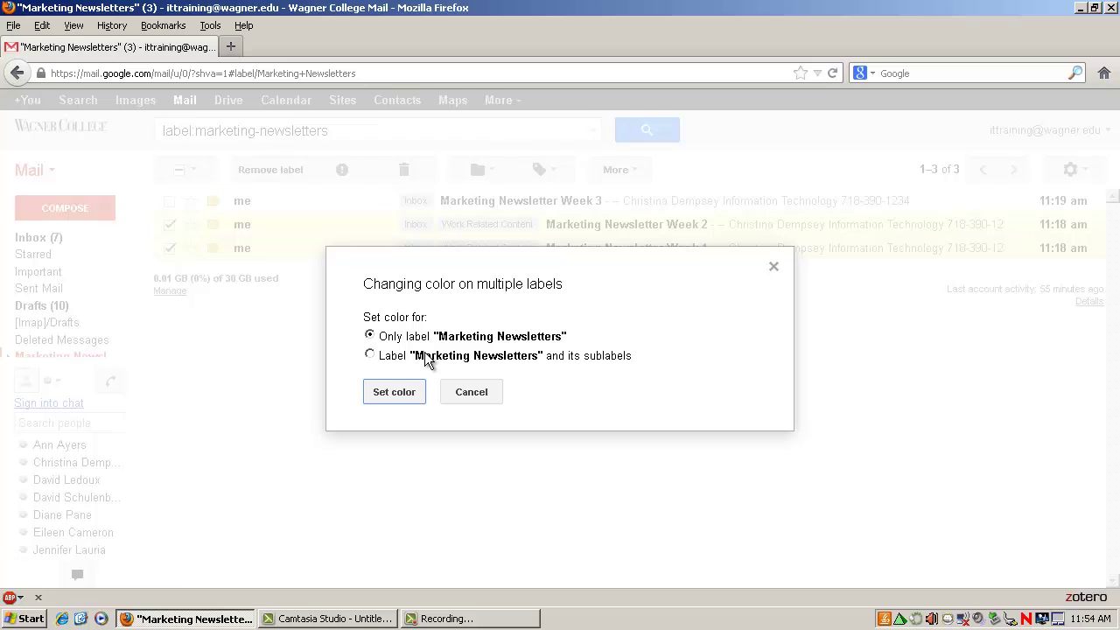
left_click(370, 355)
left_click(394, 391)
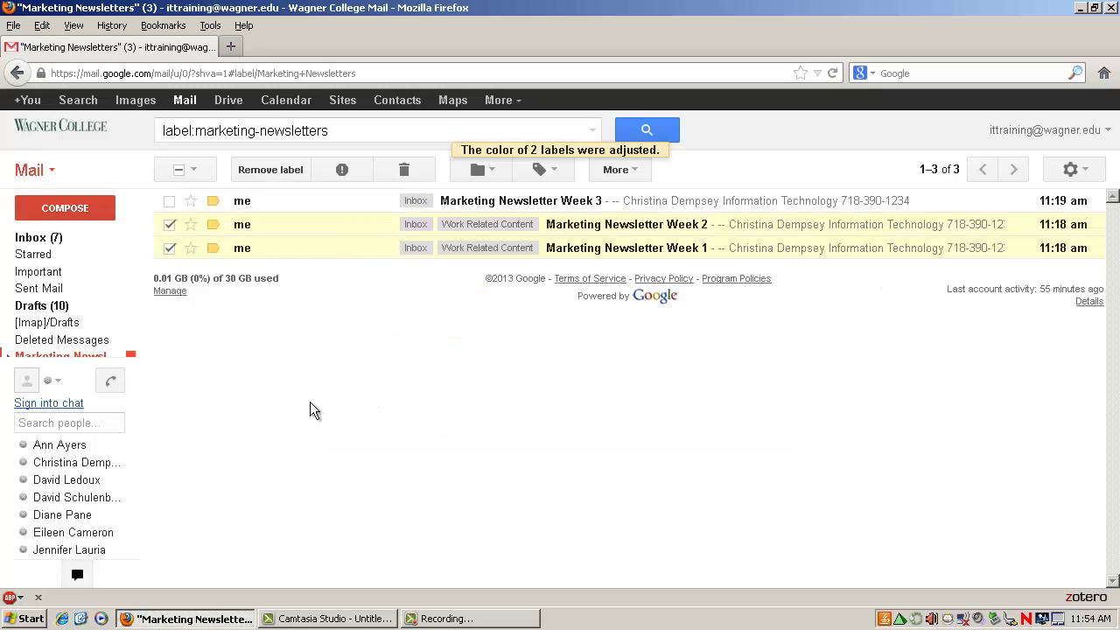
Return to the inbox and set the label color of Work Related Content to purple.
left_click(43, 237)
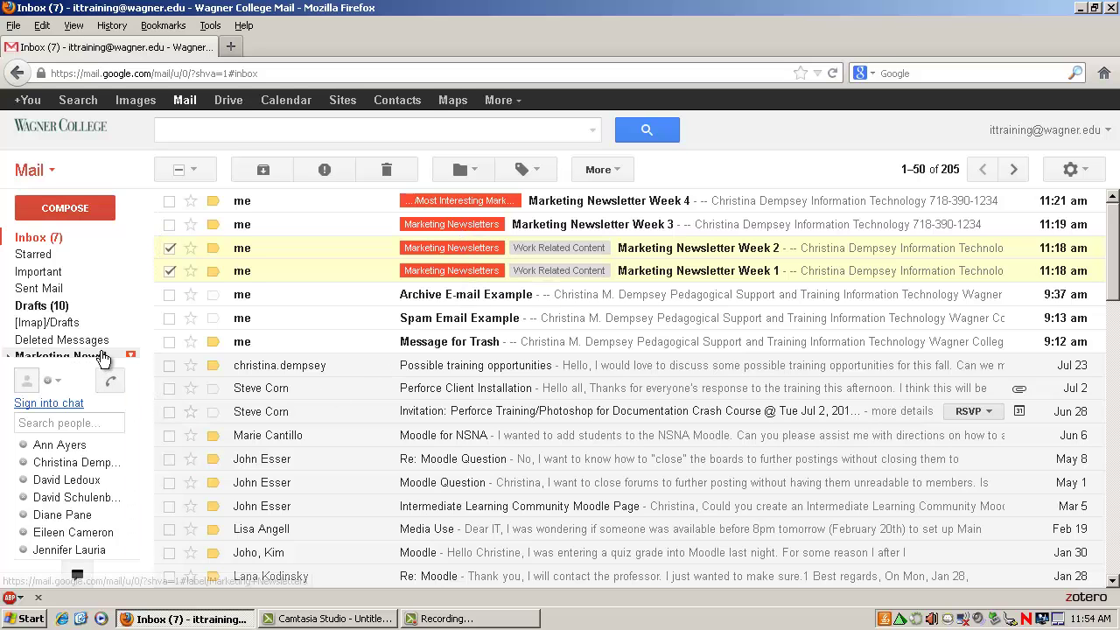
mouse_move(82, 355)
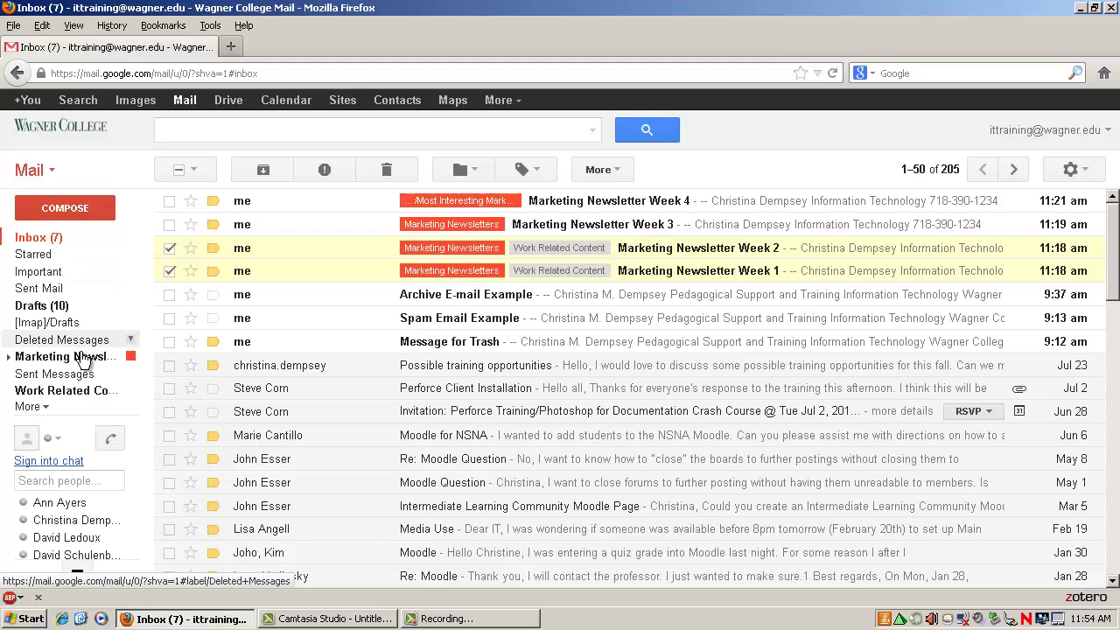
left_click(130, 391)
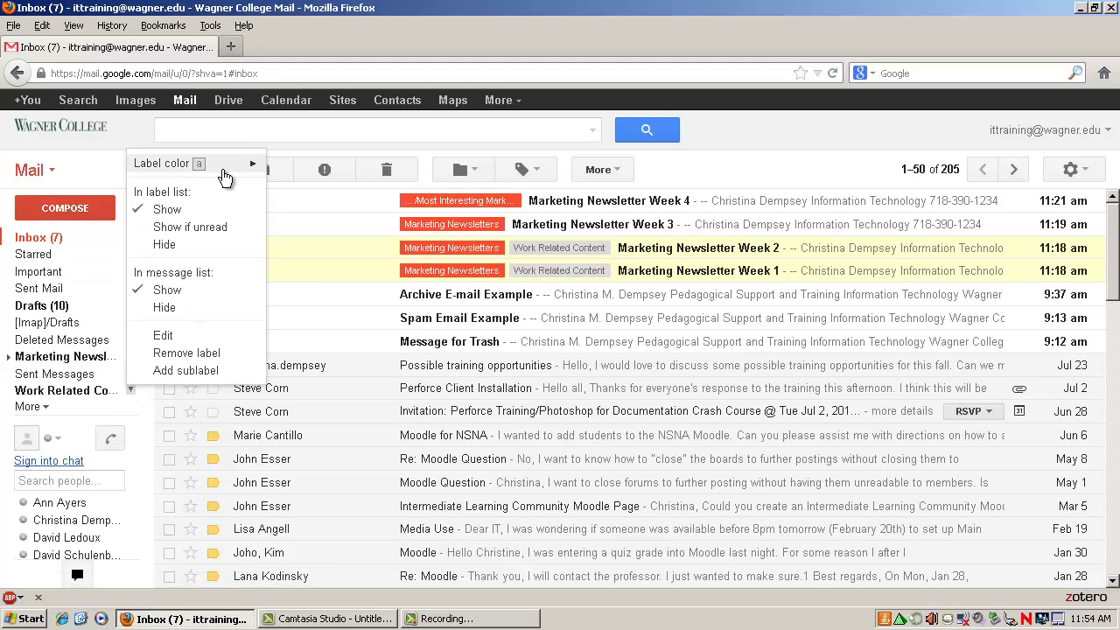
mouse_move(225, 177)
left_click(350, 210)
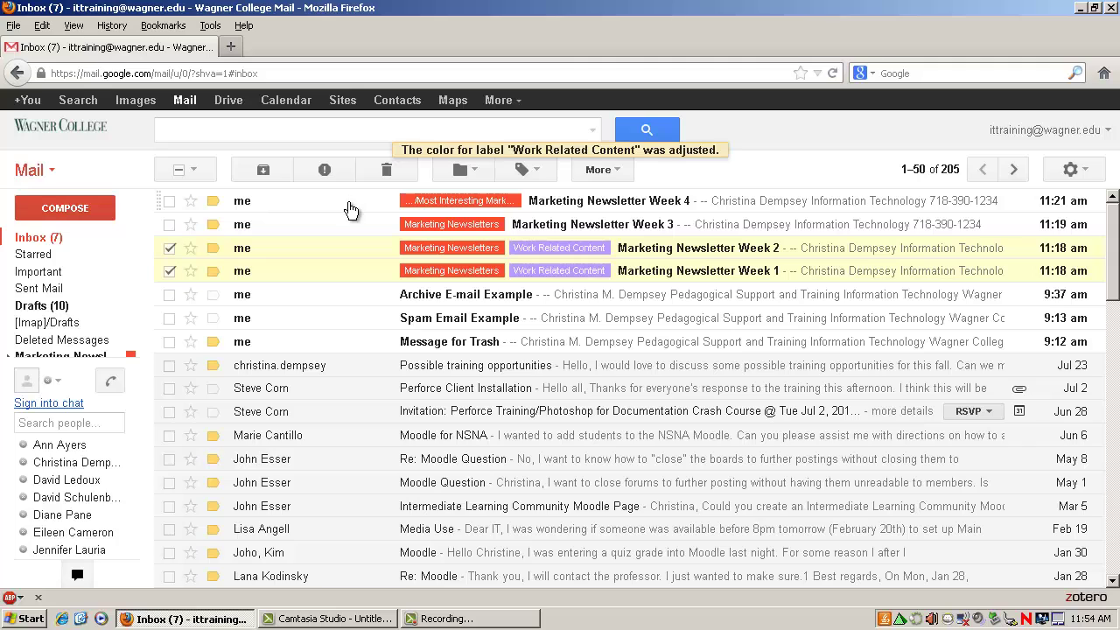